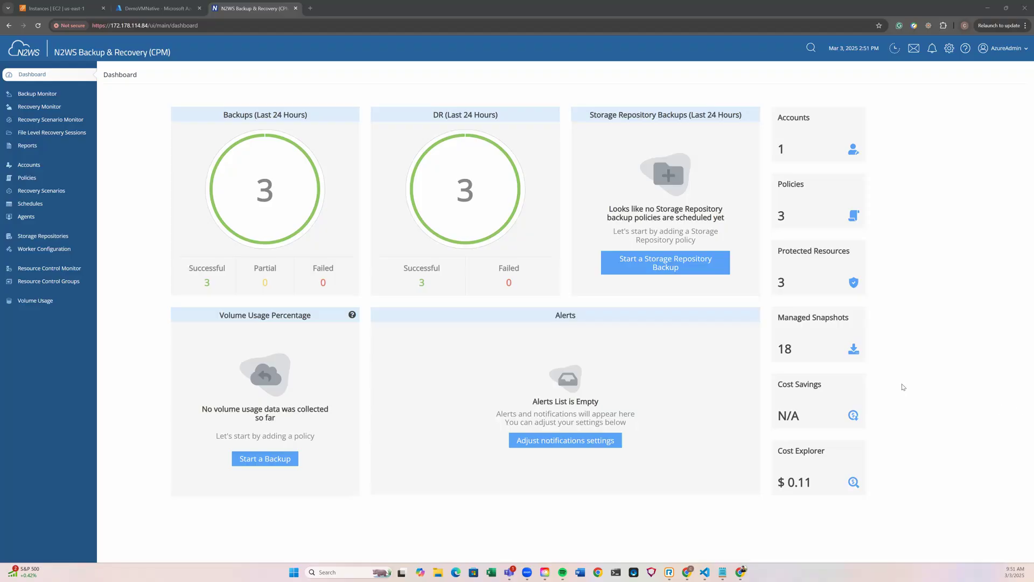
- Enable resource scanning for the root_account Azure account with disks, SQL servers and virtual machines included, and save it
left_click(29, 166)
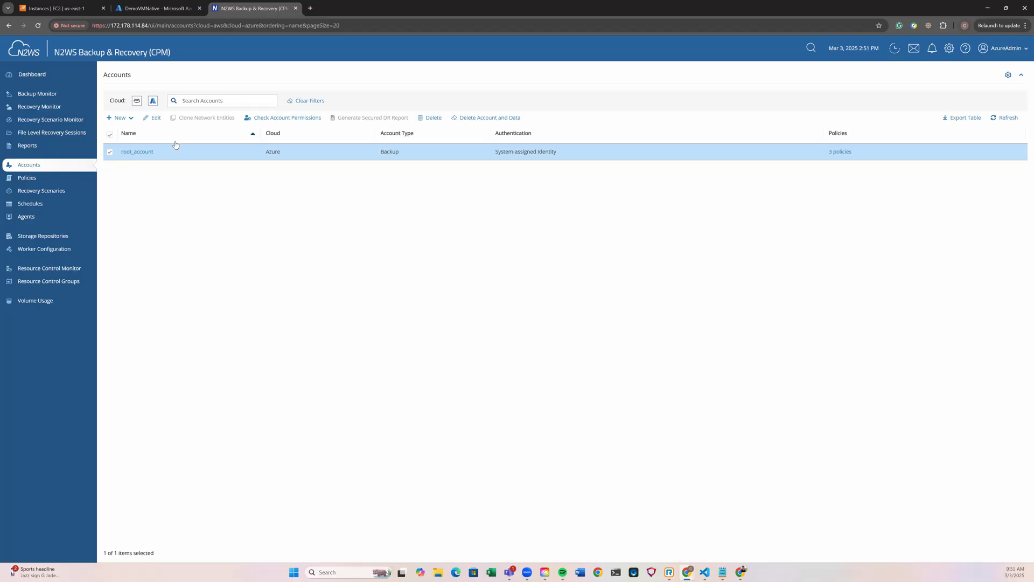
left_click(155, 119)
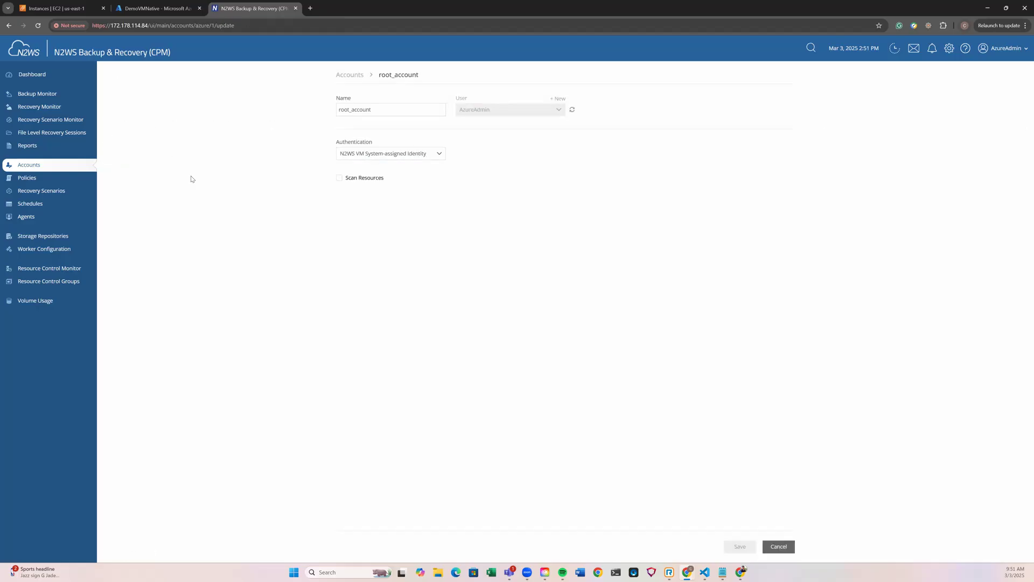
left_click(339, 178)
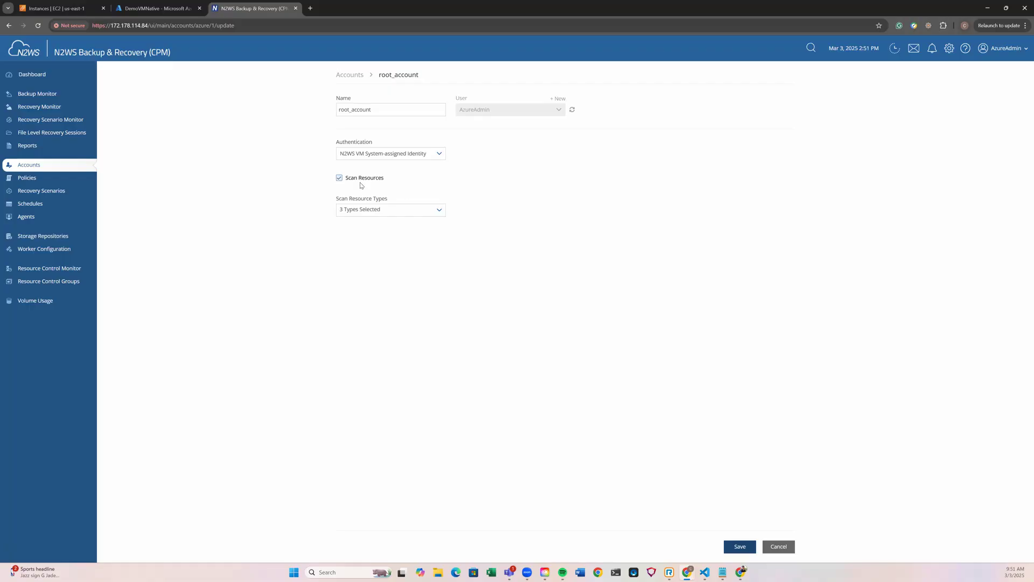
left_click(439, 211)
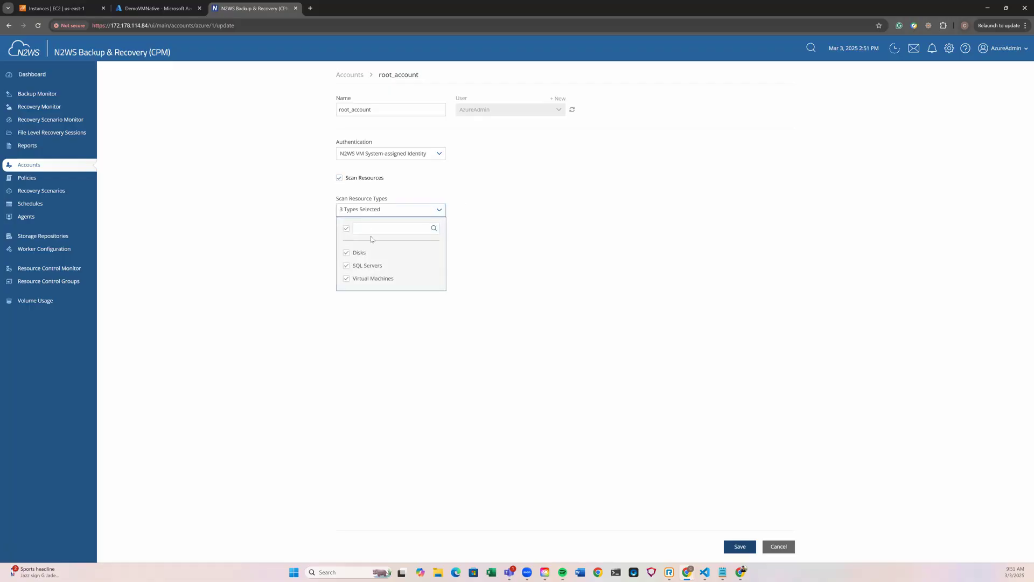
left_click(733, 549)
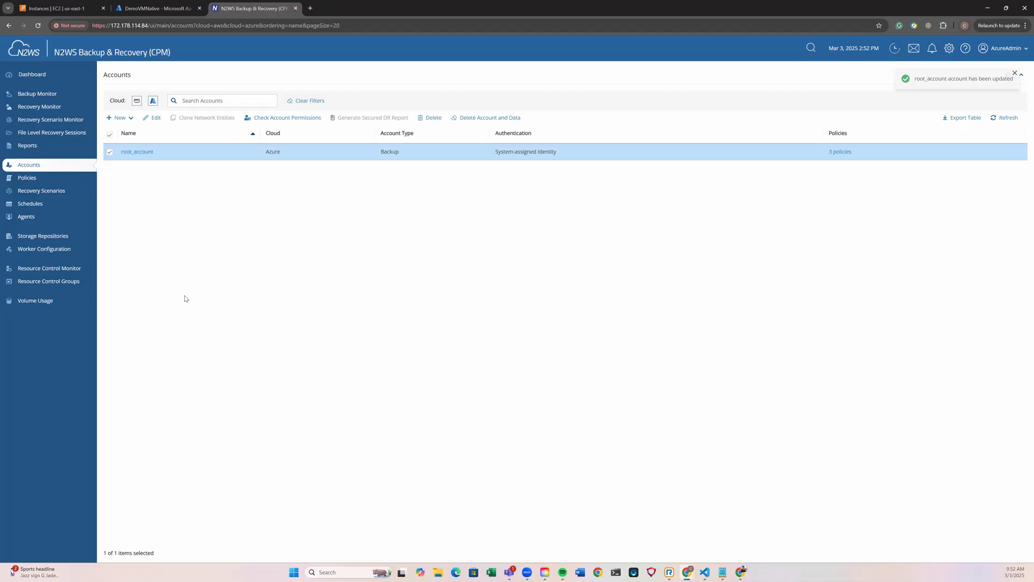
- Start a new Azure policy named tagtest under root_account and assign it the Daily schedule
left_click(53, 182)
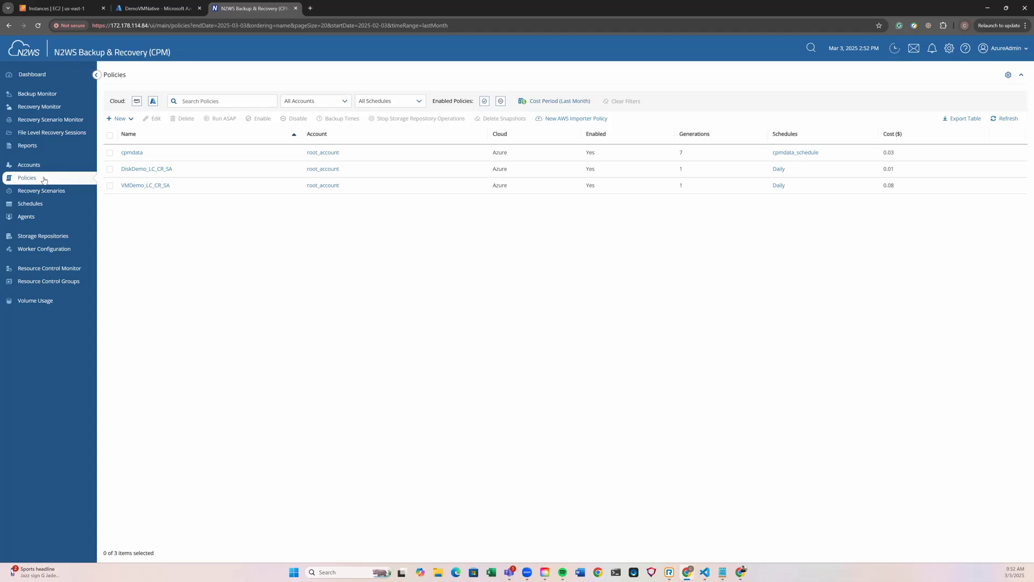
left_click(117, 120)
left_click(121, 132)
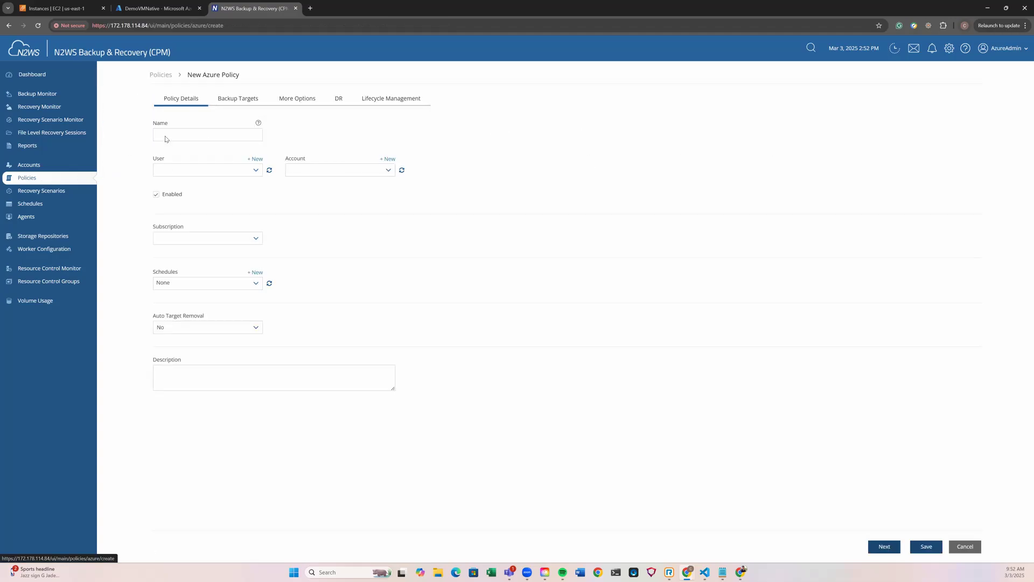
left_click(209, 137)
type("tagtest")
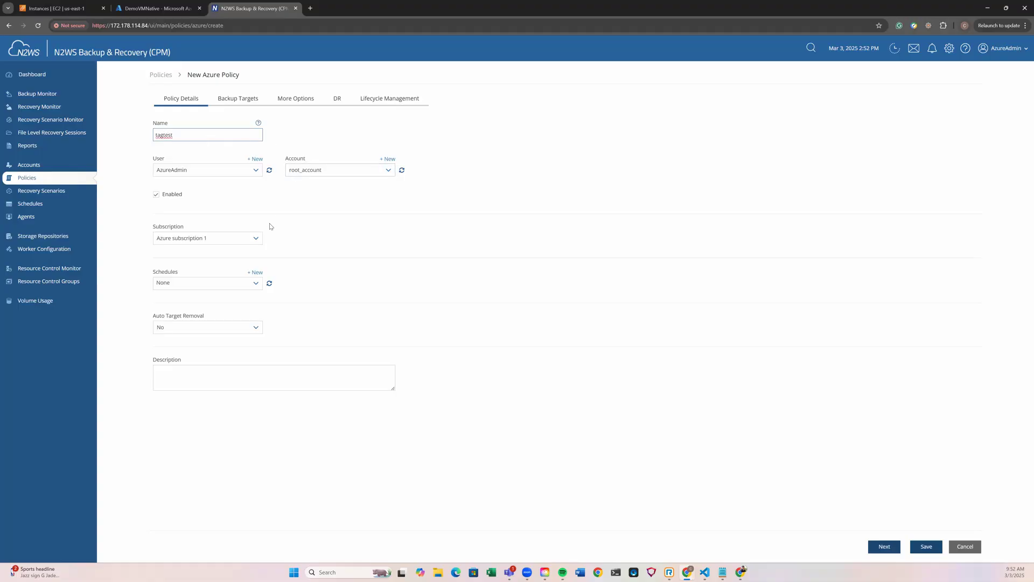
left_click(256, 283)
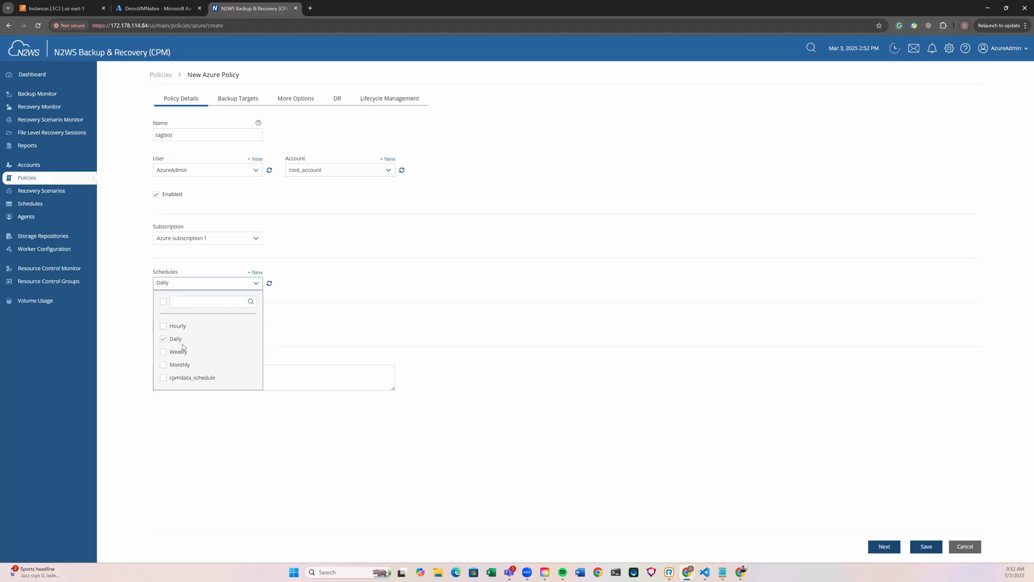
left_click(402, 318)
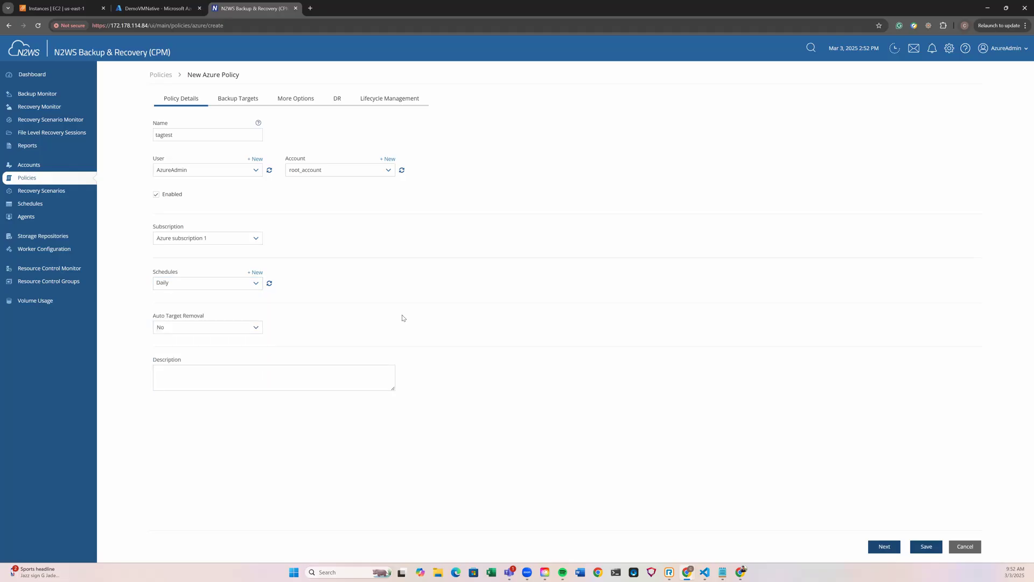
- Save the tagtest policy without adding backup targets, leaving the backup options at their defaults and DR disabled
left_click(879, 546)
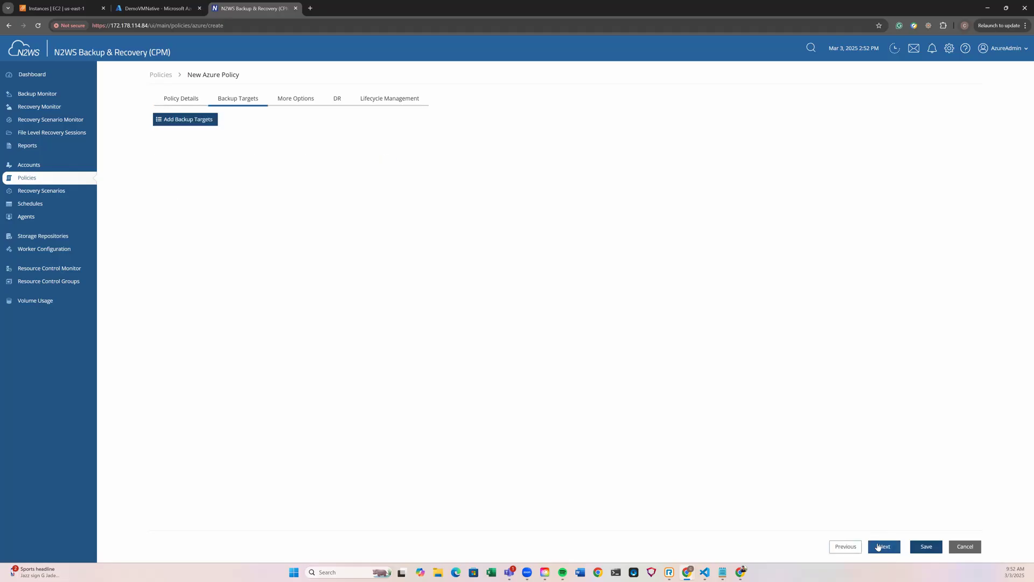
left_click(205, 120)
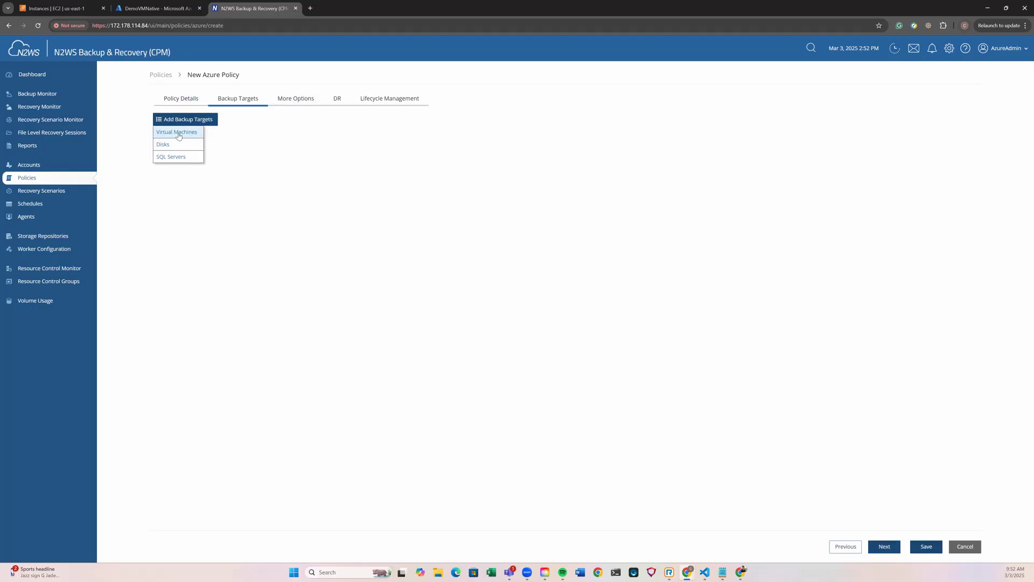
left_click(334, 165)
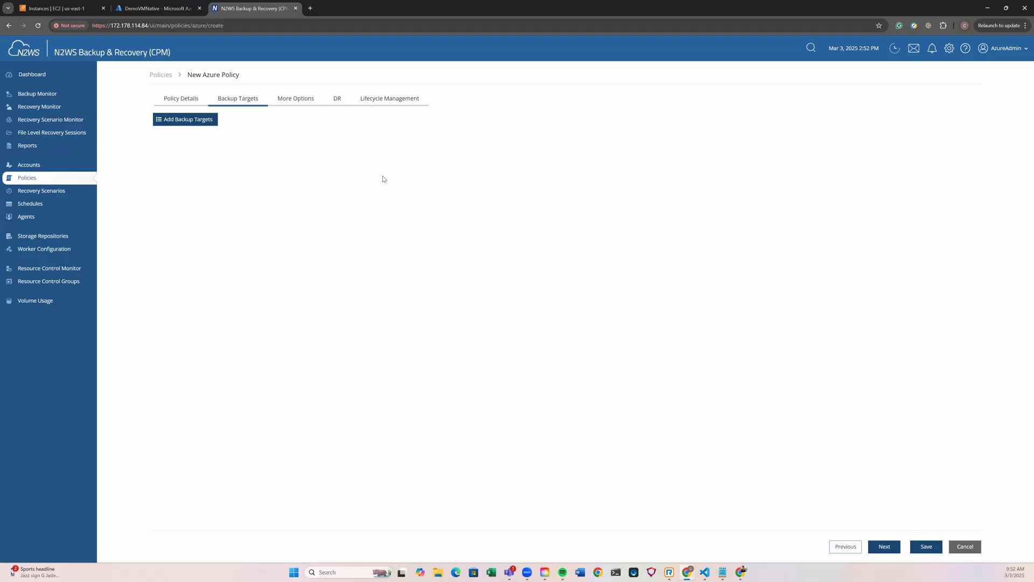
left_click(891, 546)
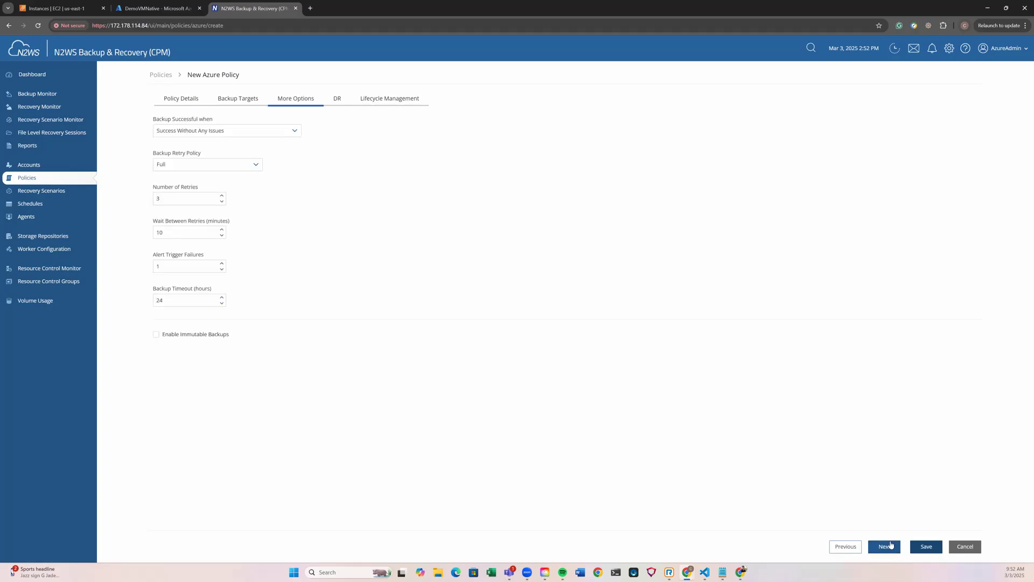
left_click(891, 545)
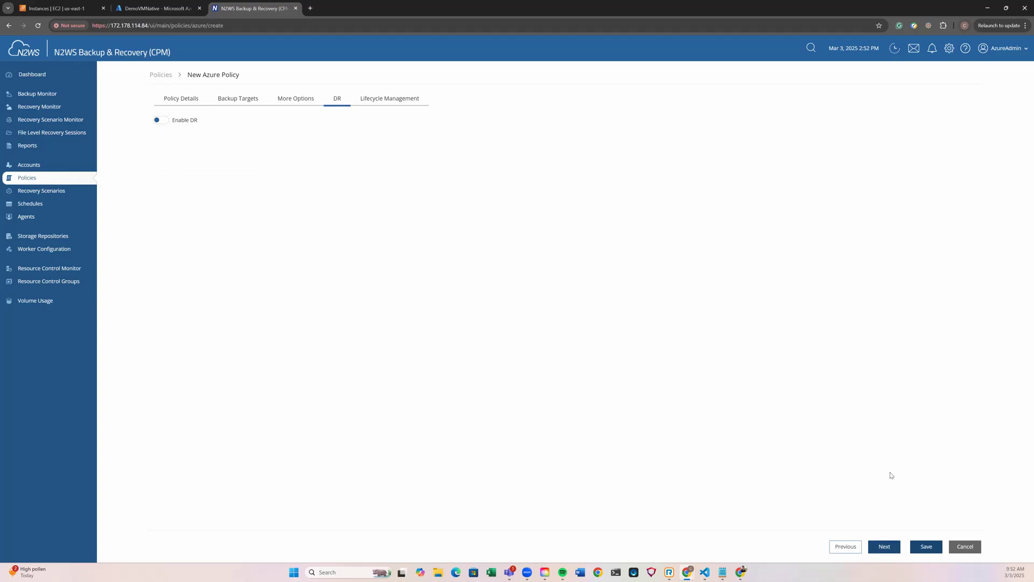
left_click(924, 547)
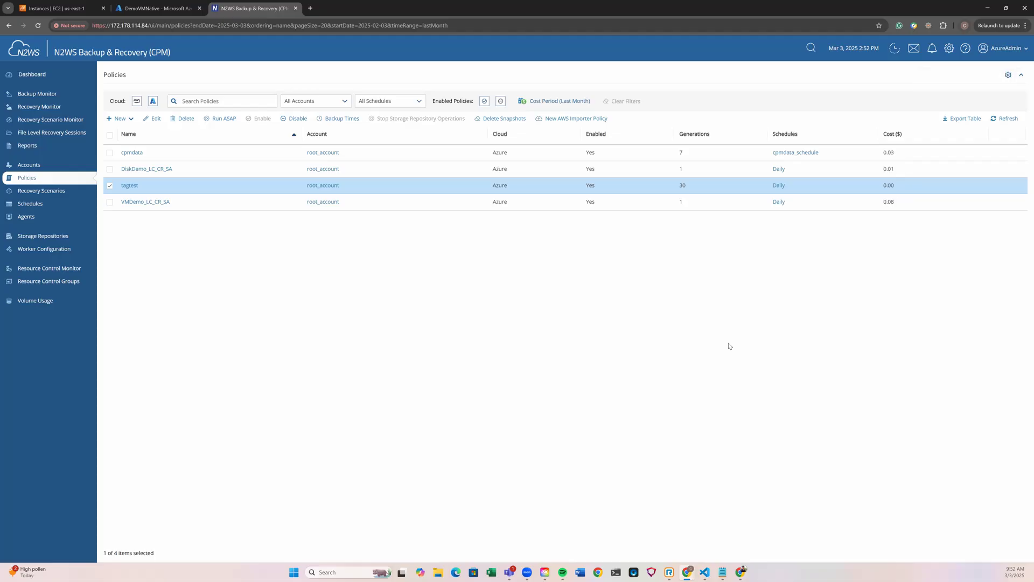
- Switch to the Azure portal and apply a cpm_backup tag with the value tagtest to the DemoVMNative virtual machine
left_click(143, 16)
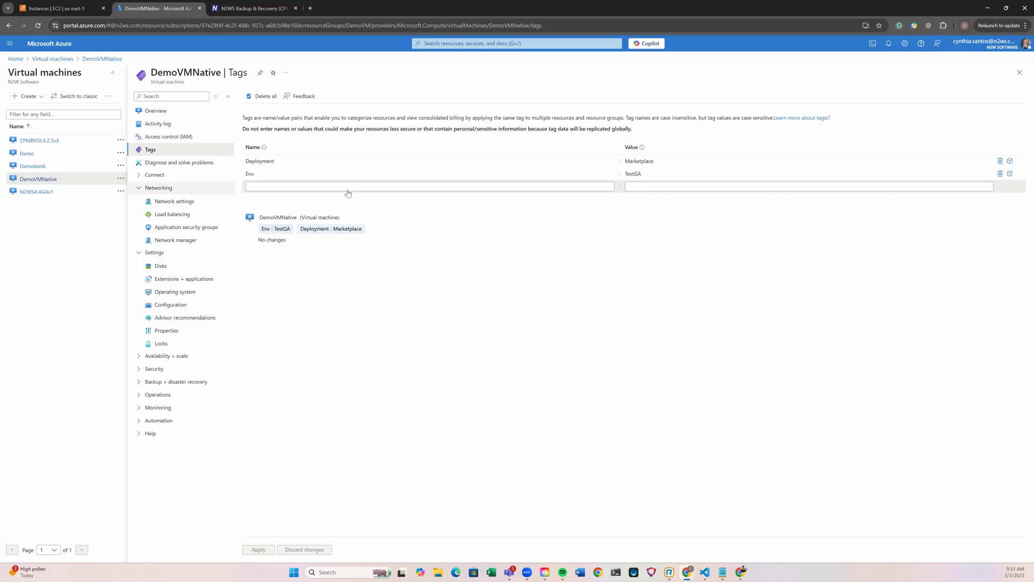
left_click(369, 186)
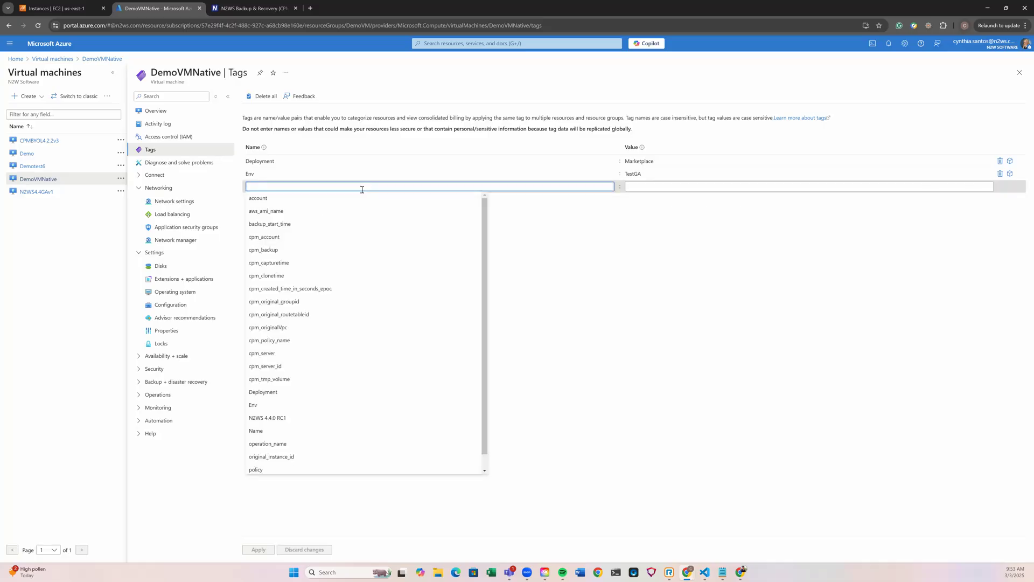
left_click(321, 250)
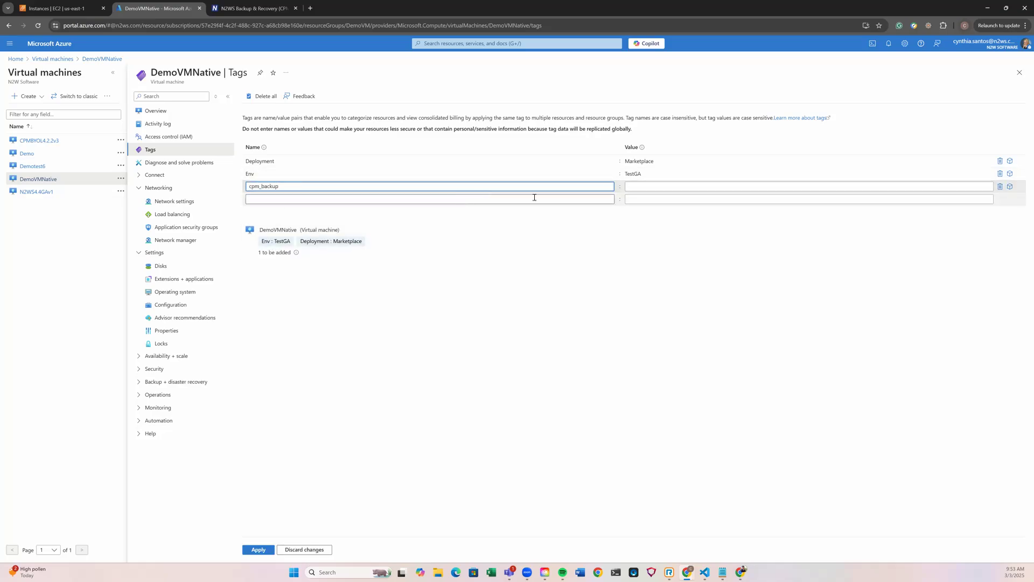
left_click(646, 187)
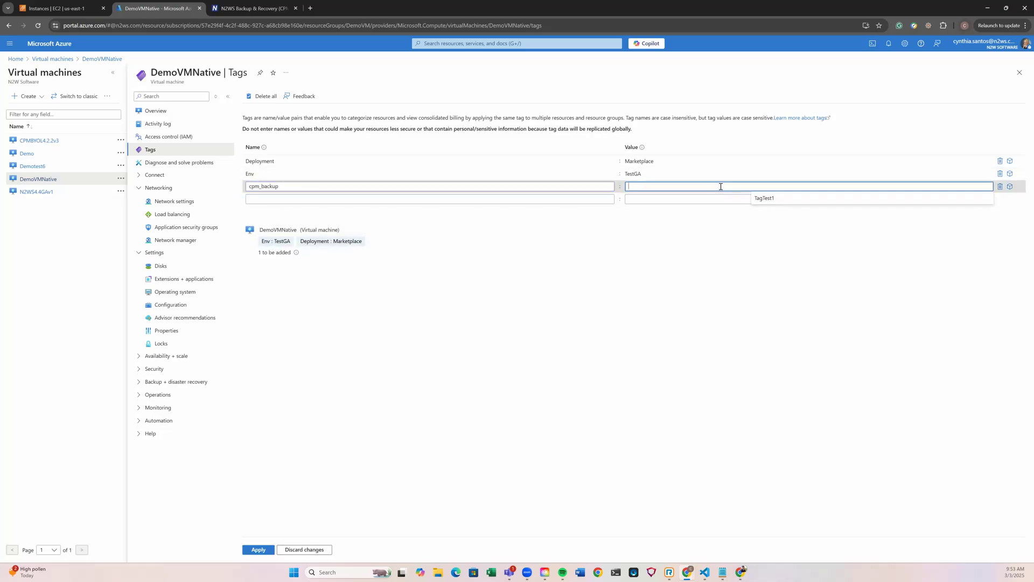
type("tagtest")
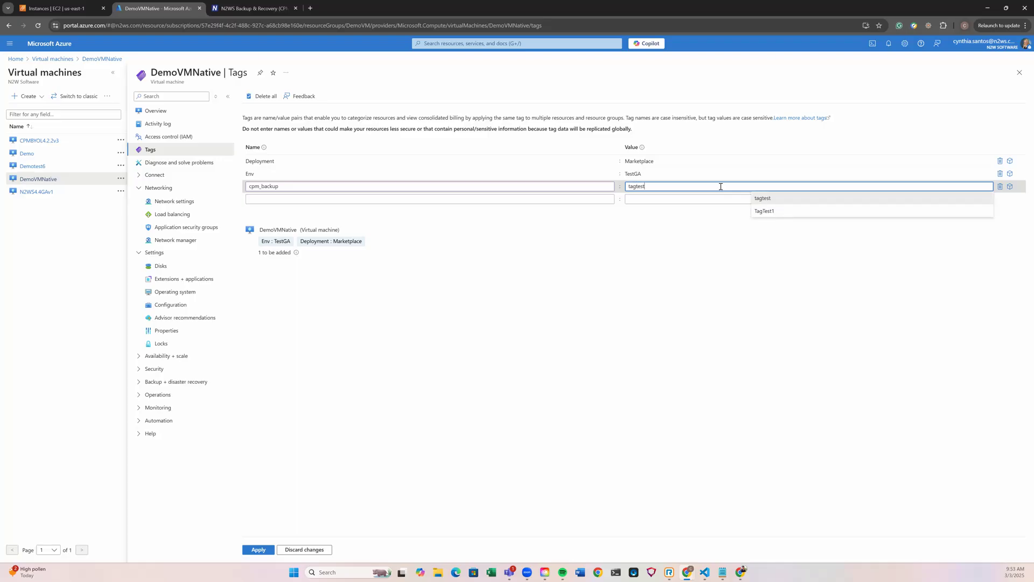
left_click(826, 198)
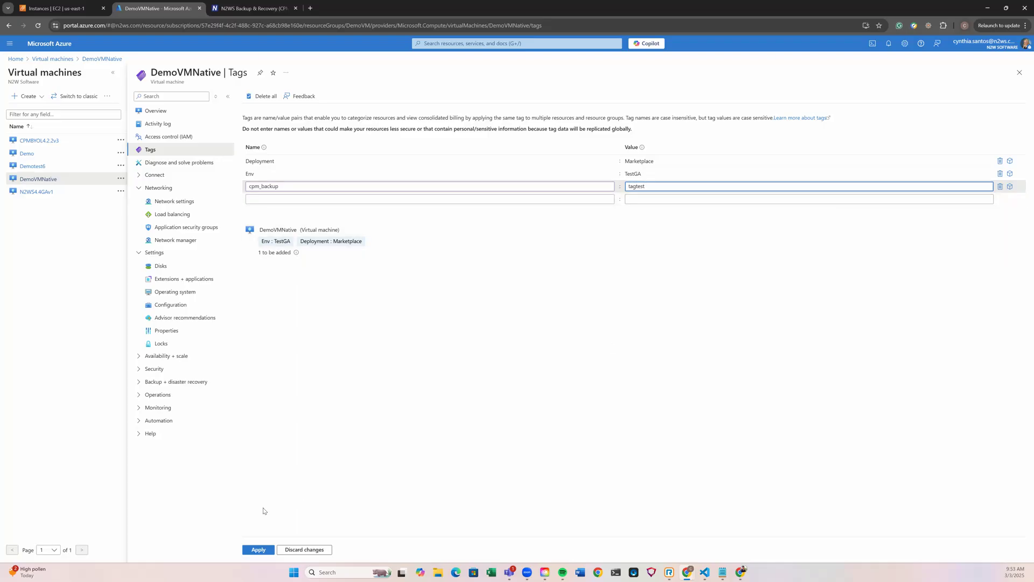
left_click(257, 550)
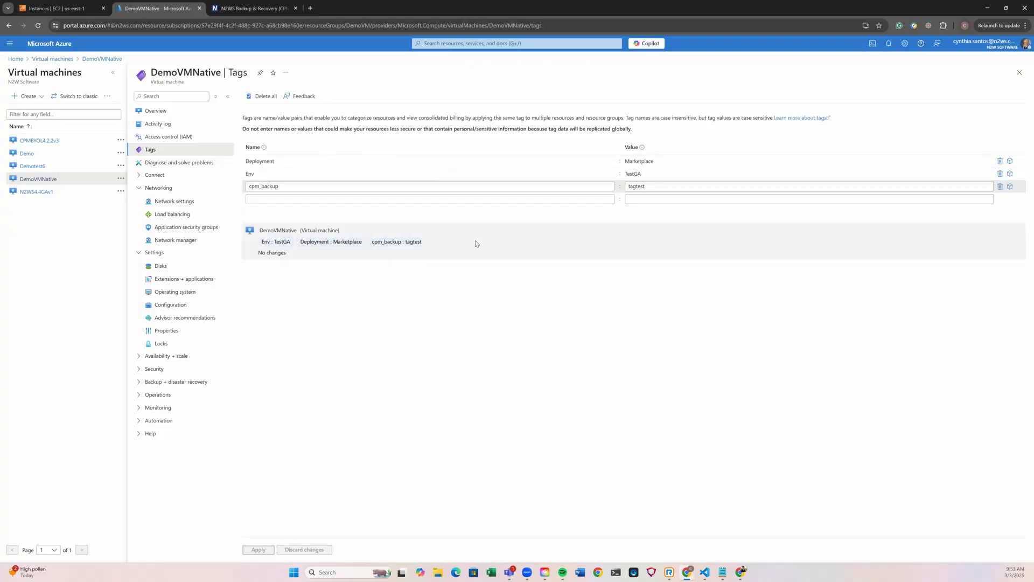
- Switch back to N2WS and enable periodic scanning of resource tags in the server's general settings
left_click(251, 9)
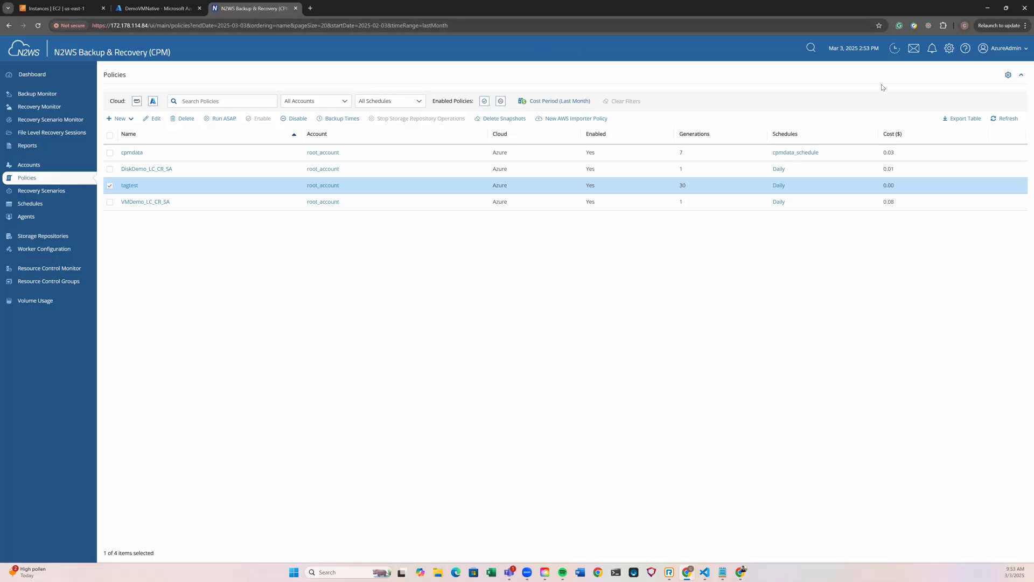
left_click(950, 48)
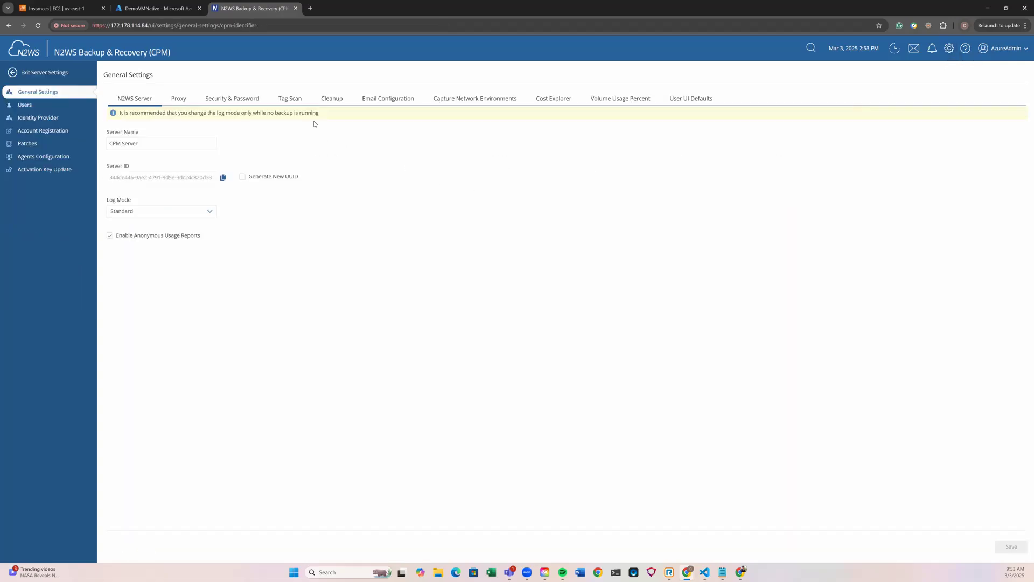
left_click(286, 103)
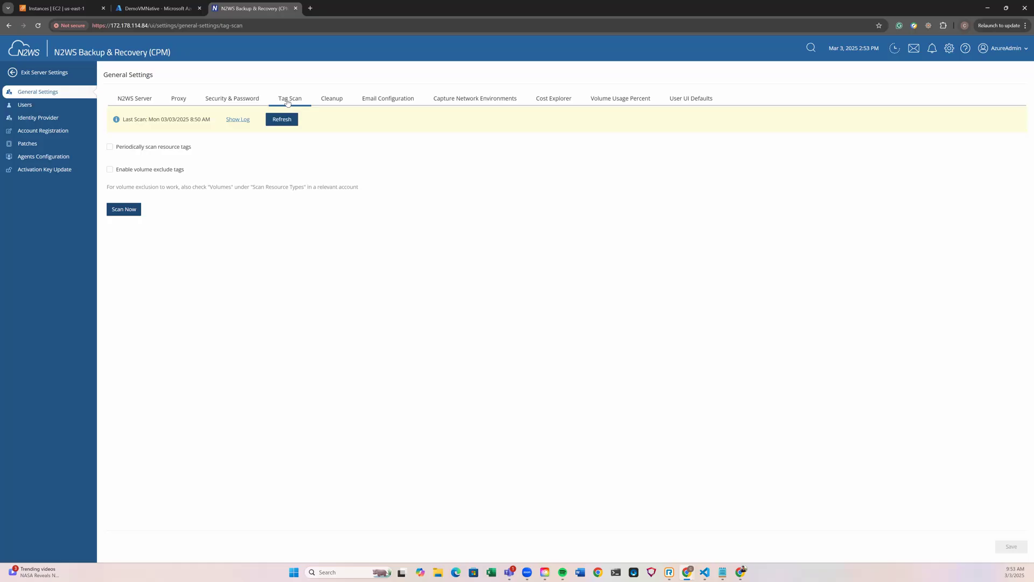
left_click(110, 148)
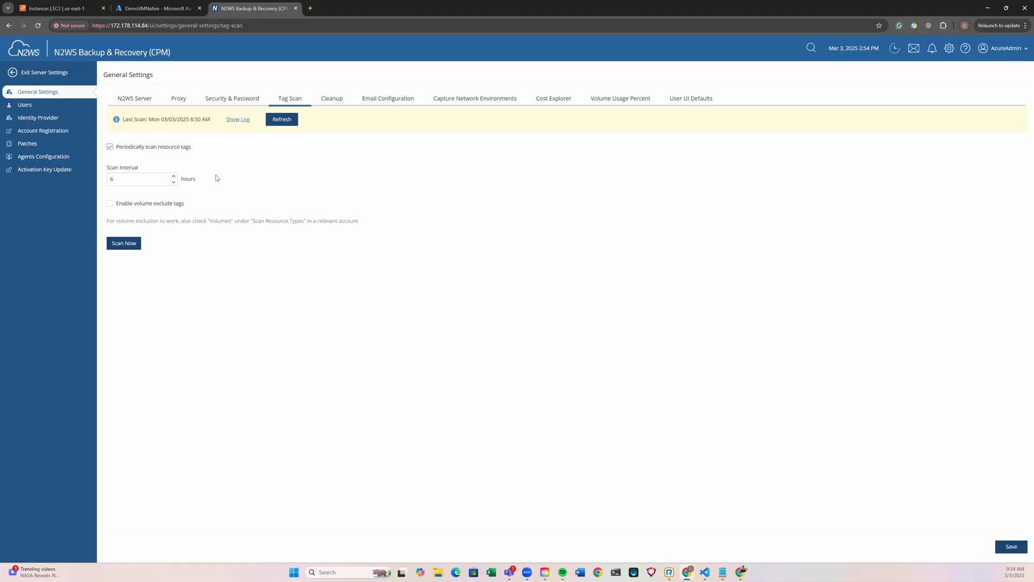
- Run an immediate tag scan and save the tag scan settings with the 6-hour interval
left_click(127, 245)
left_click(536, 319)
left_click(1007, 549)
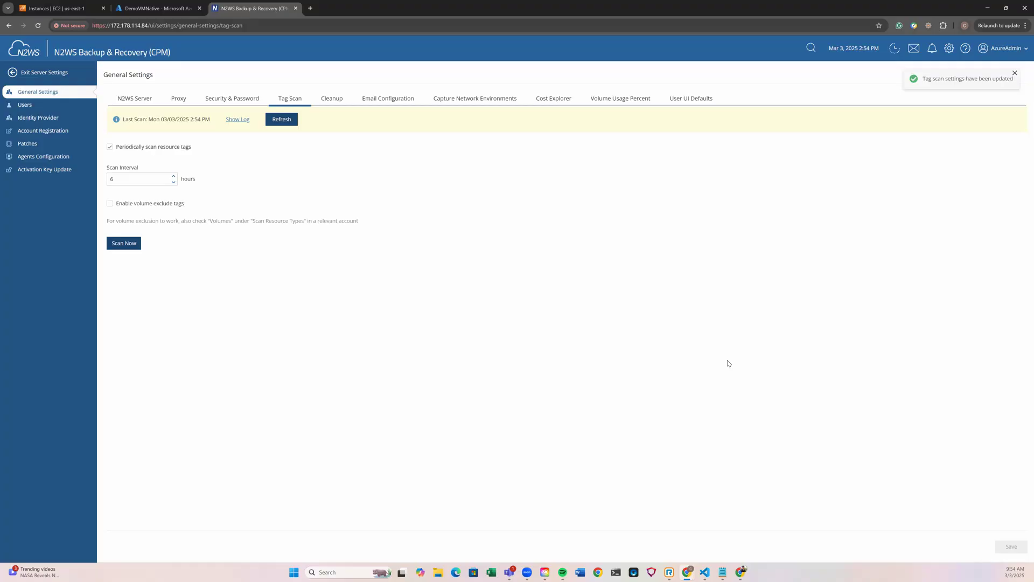
- Leave the server settings and check the backup targets of the tagtest policy
left_click(64, 71)
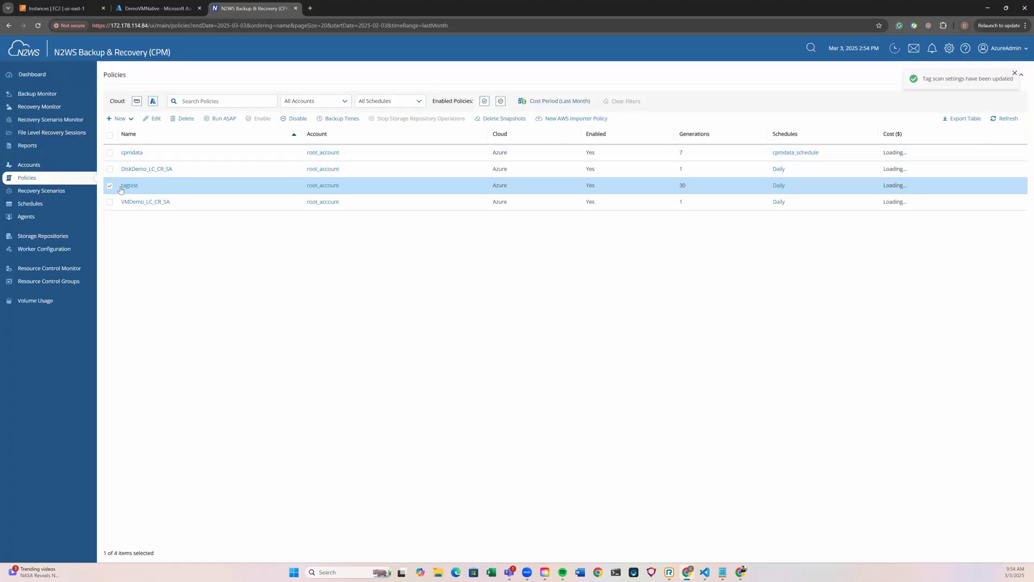
left_click(155, 119)
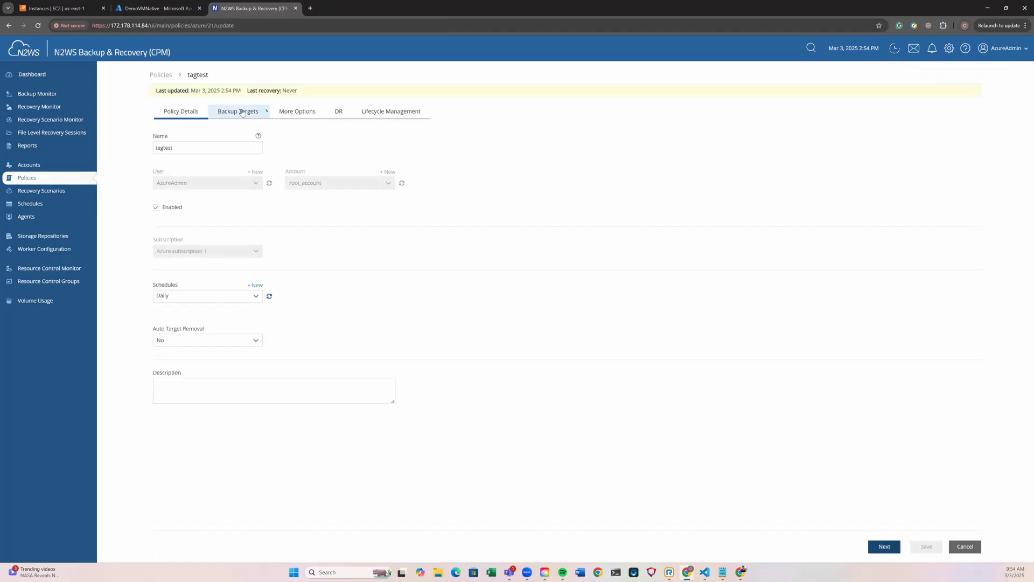
left_click(242, 112)
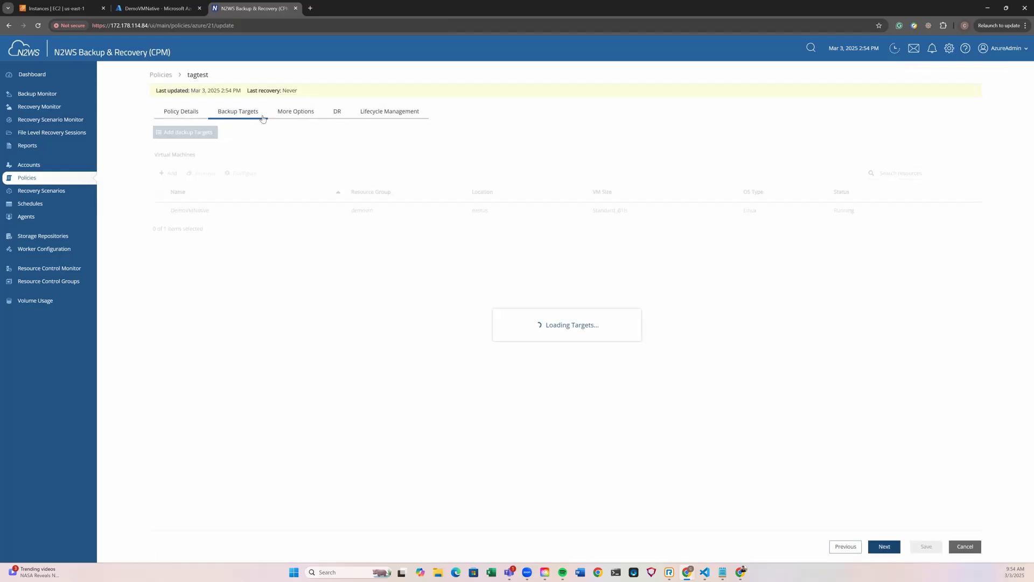